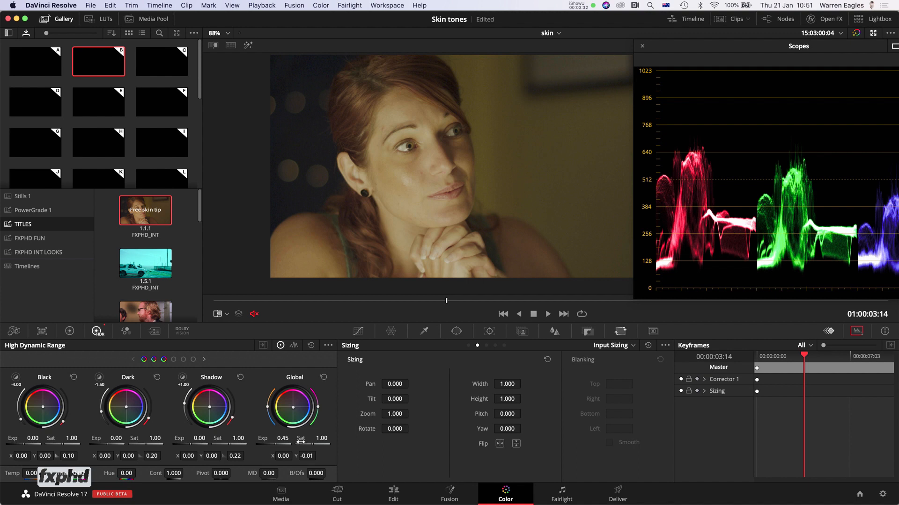
mouse_move(309, 446)
left_mouse_down()
mouse_move(351, 458)
mouse_move(309, 445)
left_mouse_up()
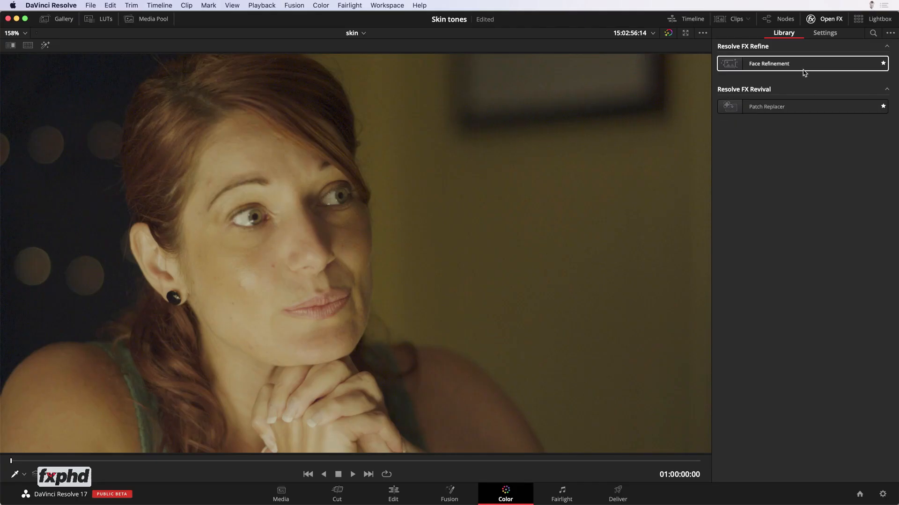
Step: Apply the Face Refinement effect to node 02 and enlarge the woman's face in the viewer
double_click(803, 70)
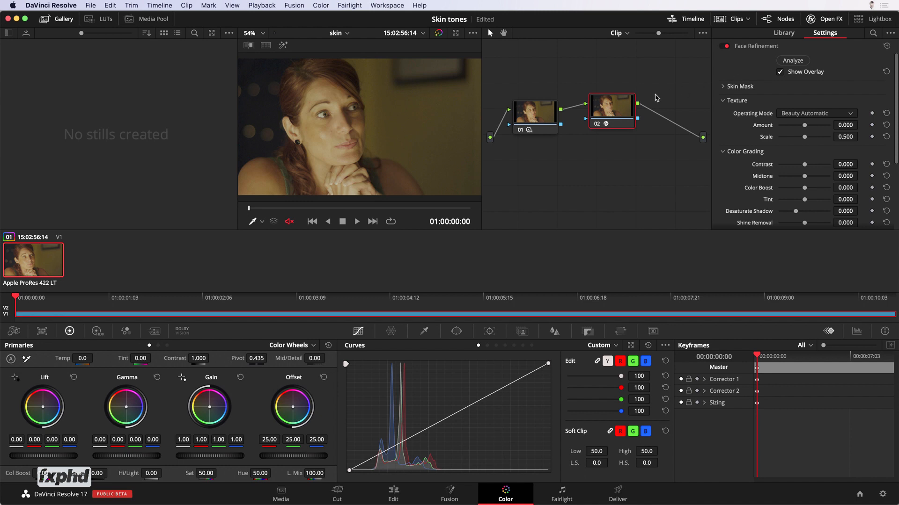
left_click(618, 107)
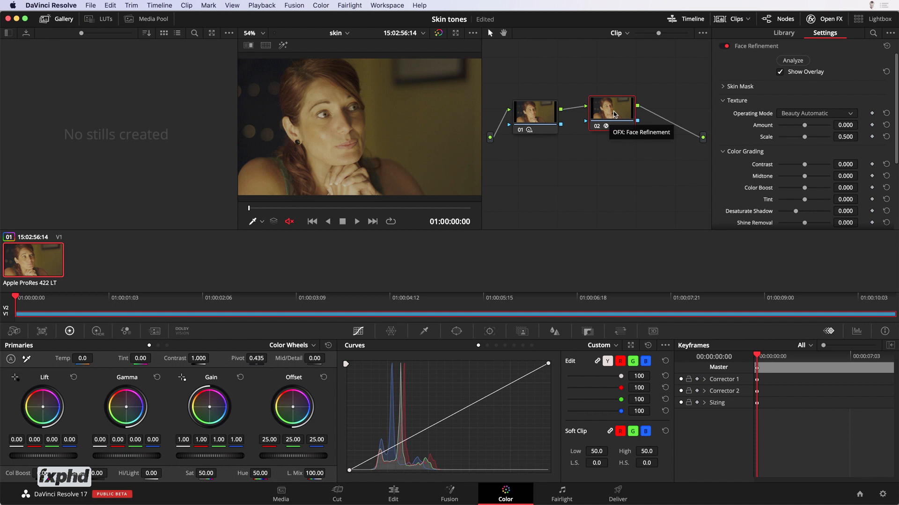
key("alt+f")
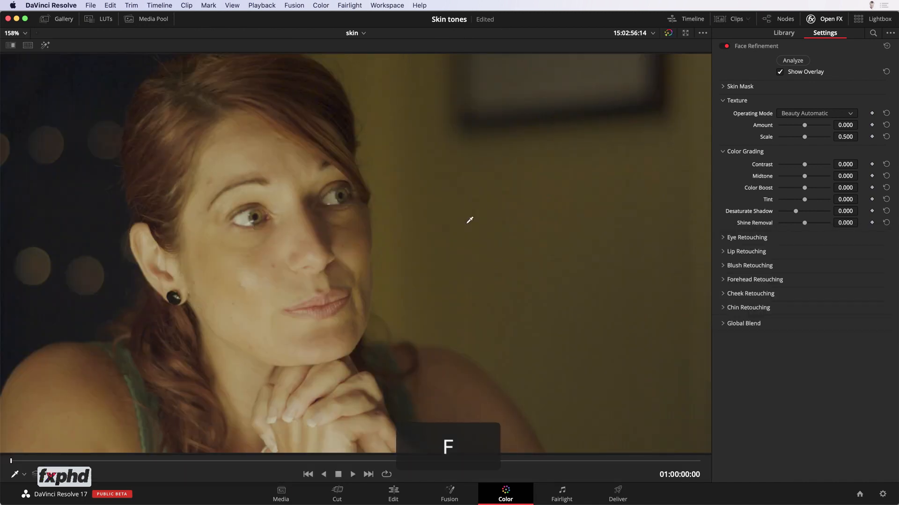
middle_click(578, 203)
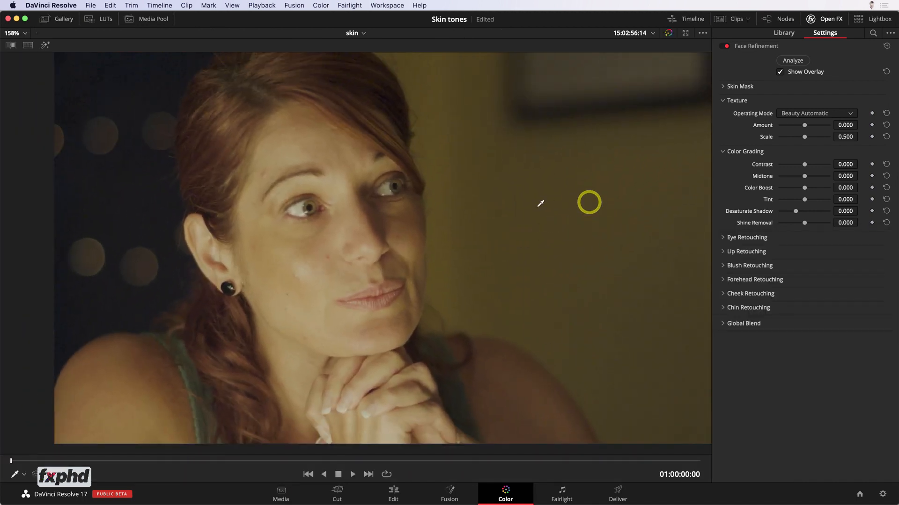
scroll(539, 205, "up", 2)
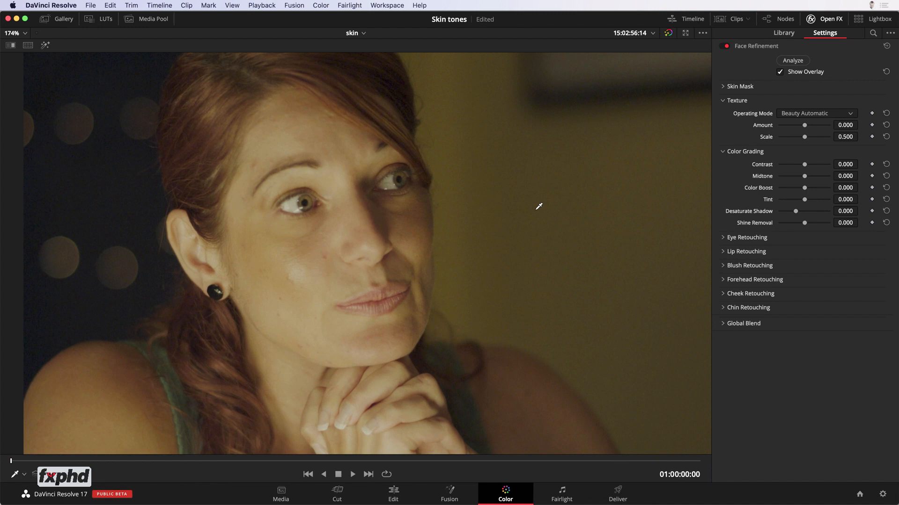
Step: Show the Open FX overlay in the viewer and run the face analysis on the clip
left_click(794, 62)
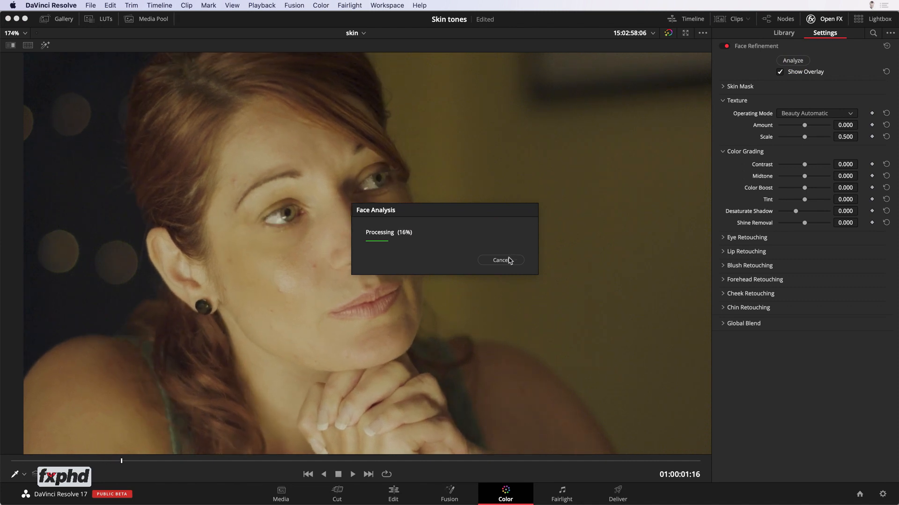
left_click(508, 260)
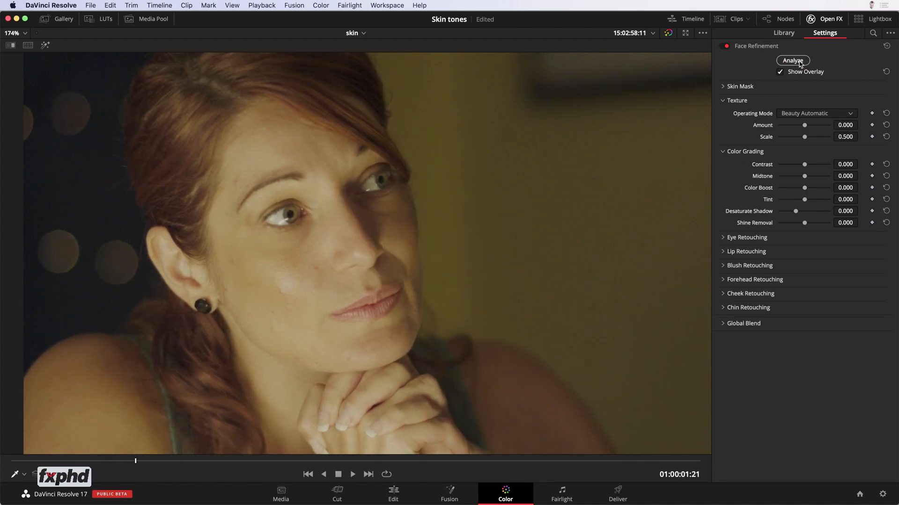
left_click(22, 475)
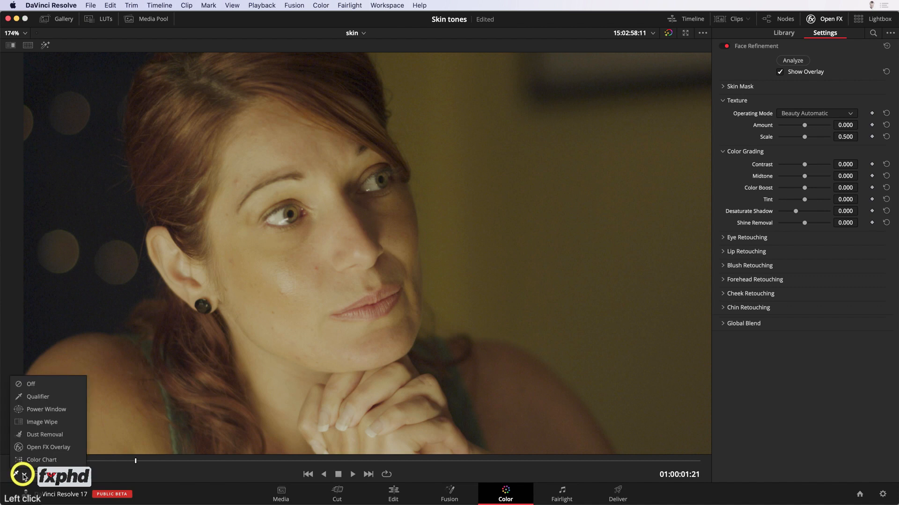
left_click(52, 449)
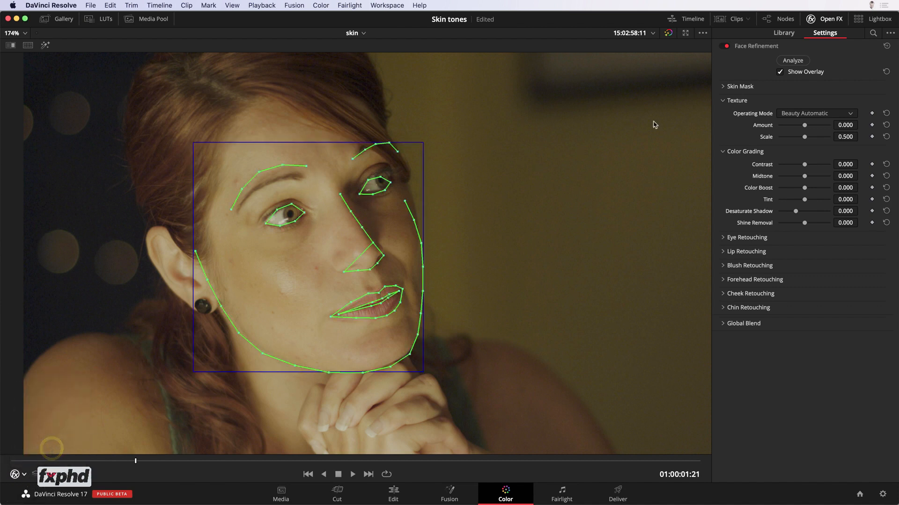
left_click(799, 63)
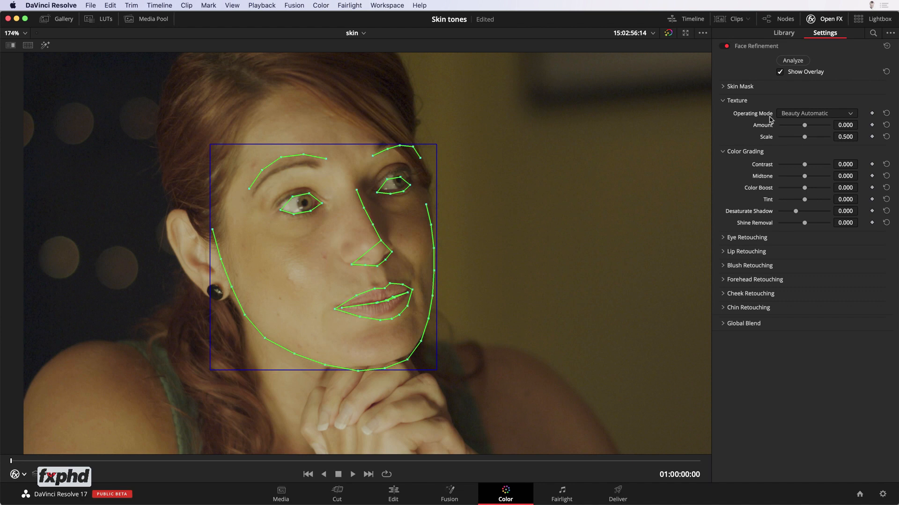
Step: Display the skin mask and refine it with Face Mask Size 0.064 and Denoise Mask 0.147
left_click(724, 87)
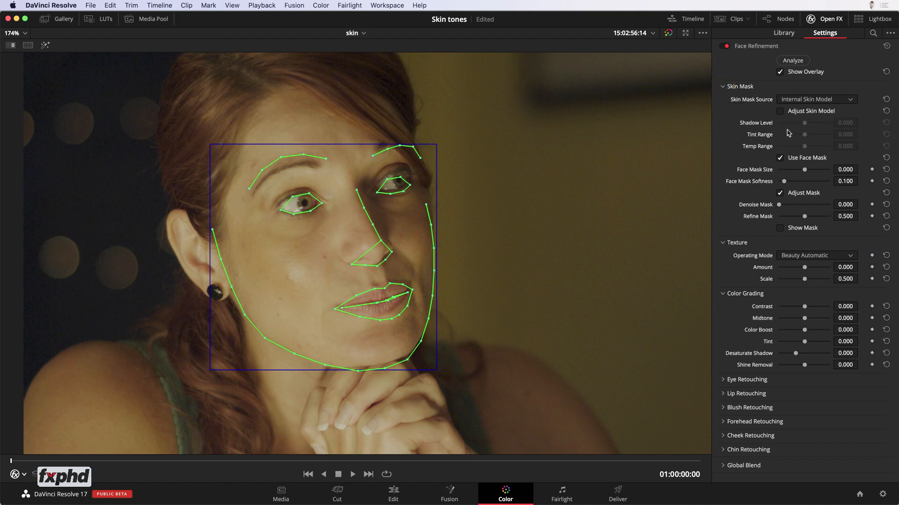
left_click(779, 228)
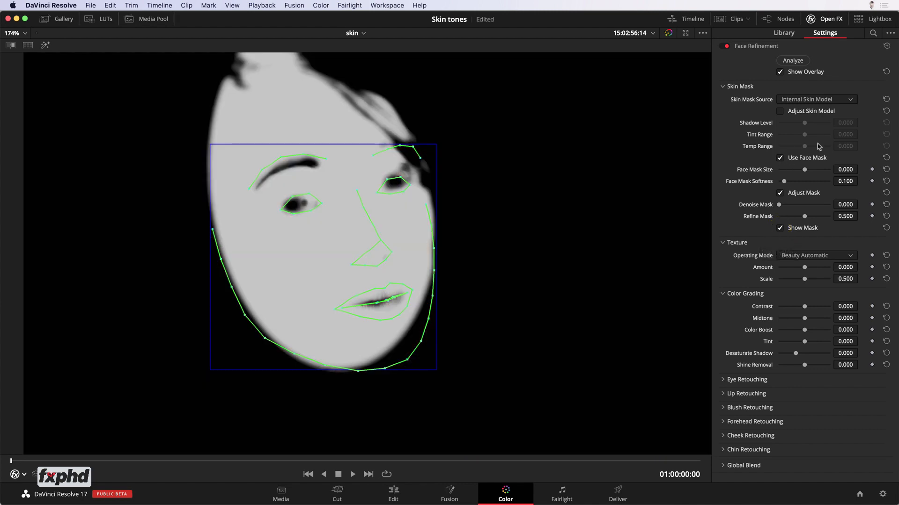
left_click(805, 171)
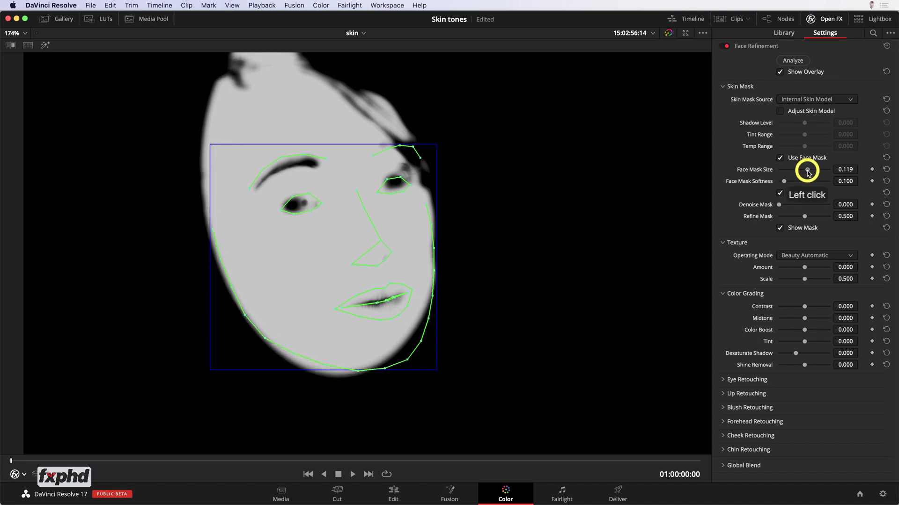
left_click(780, 194)
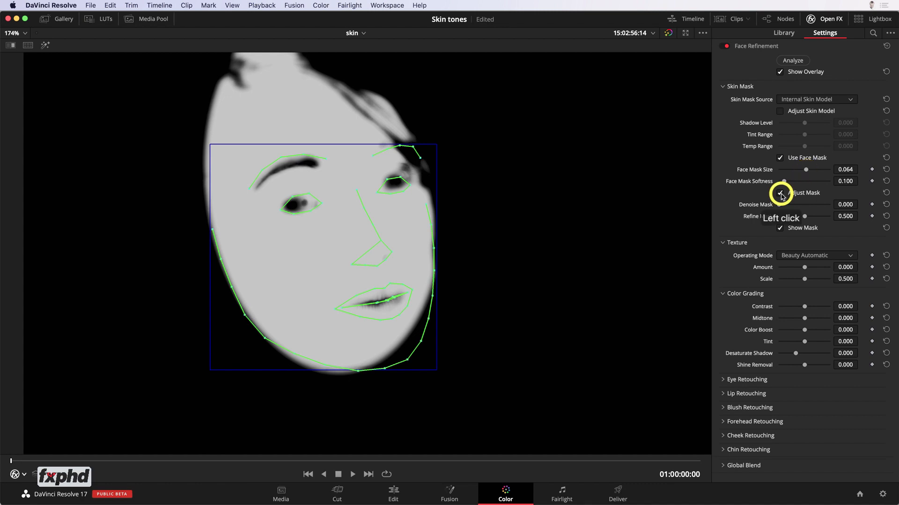
left_click(780, 193)
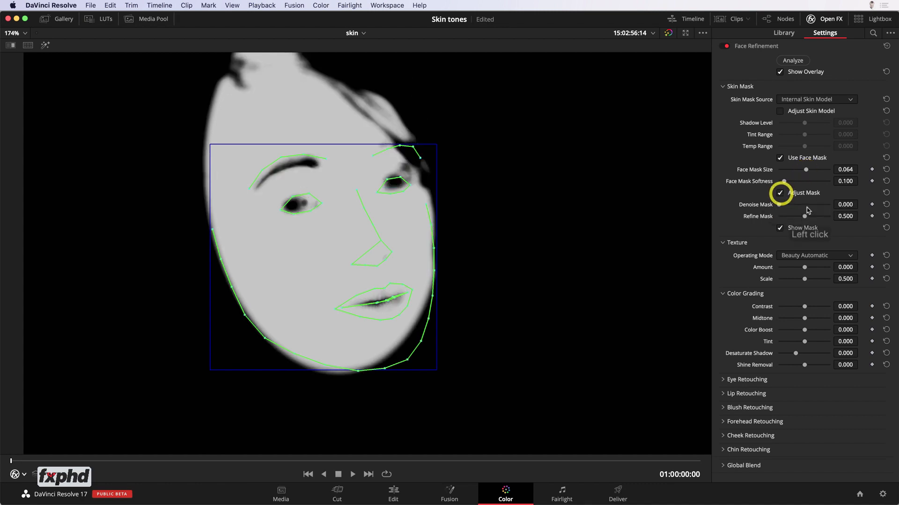
left_click(786, 204)
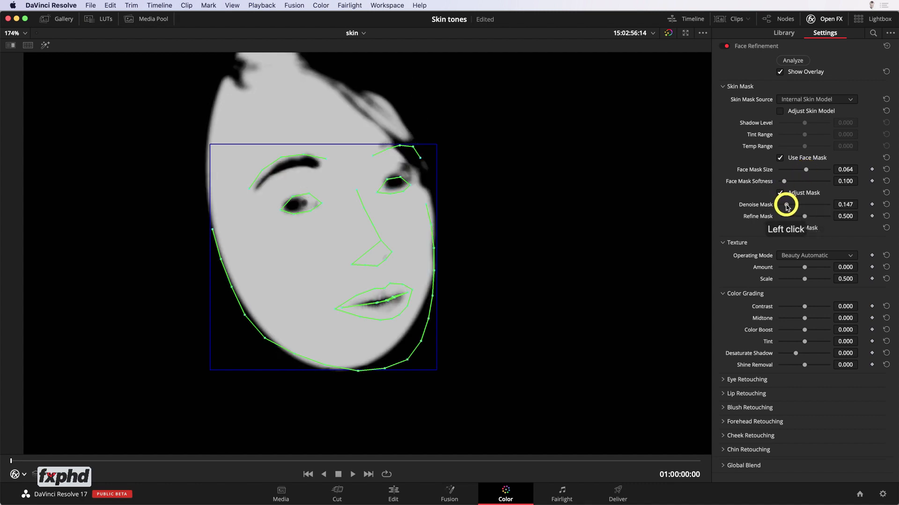
Step: Enable Adjust Skin Model with Shadow Level -0.014 and Temp Range 0.004, and hide the mask and the face overlay
left_click(779, 111)
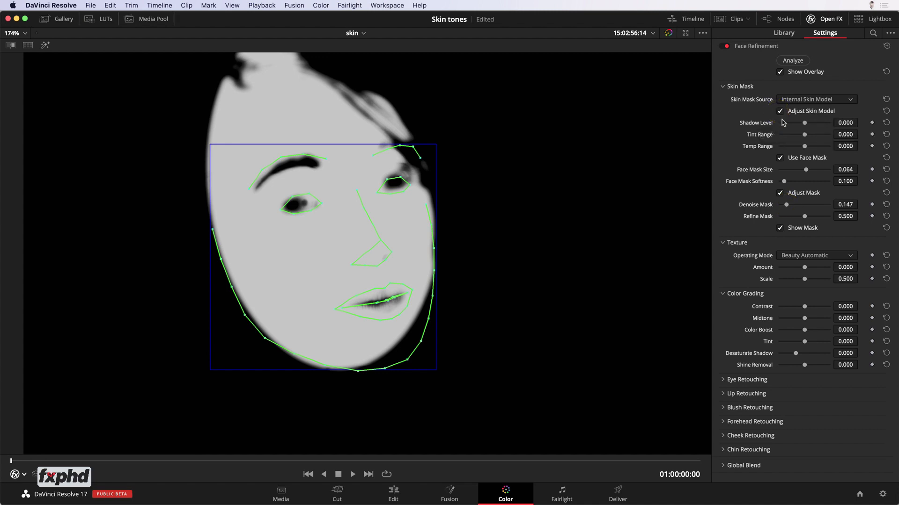
left_click_drag(805, 123, 804, 125)
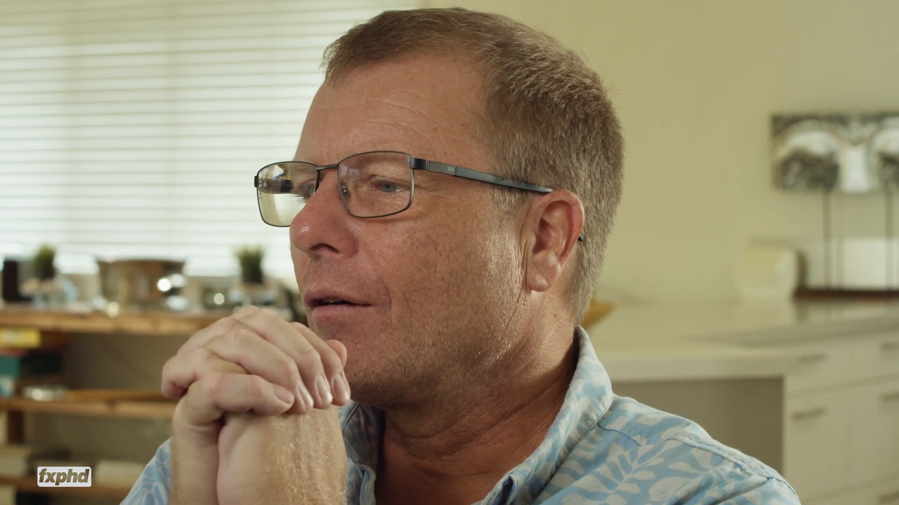
left_click_drag(808, 145, 805, 146)
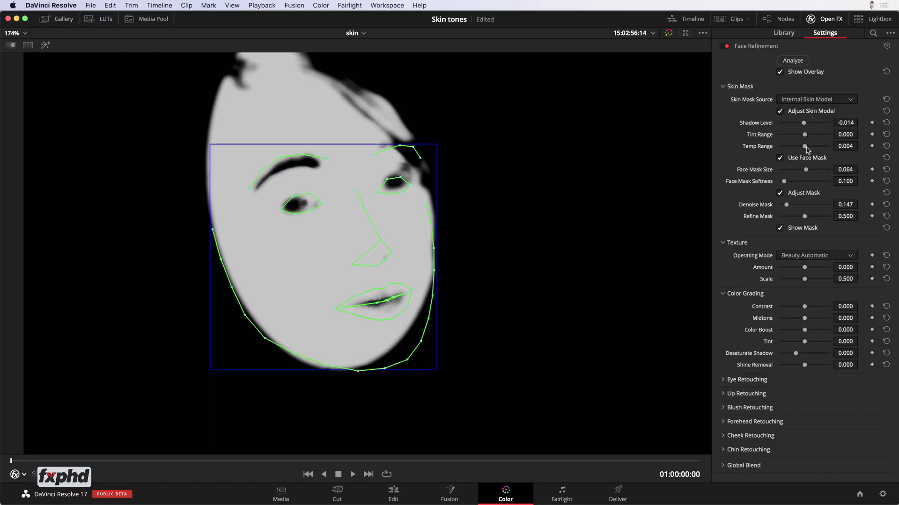
left_click(780, 112)
left_click(780, 111)
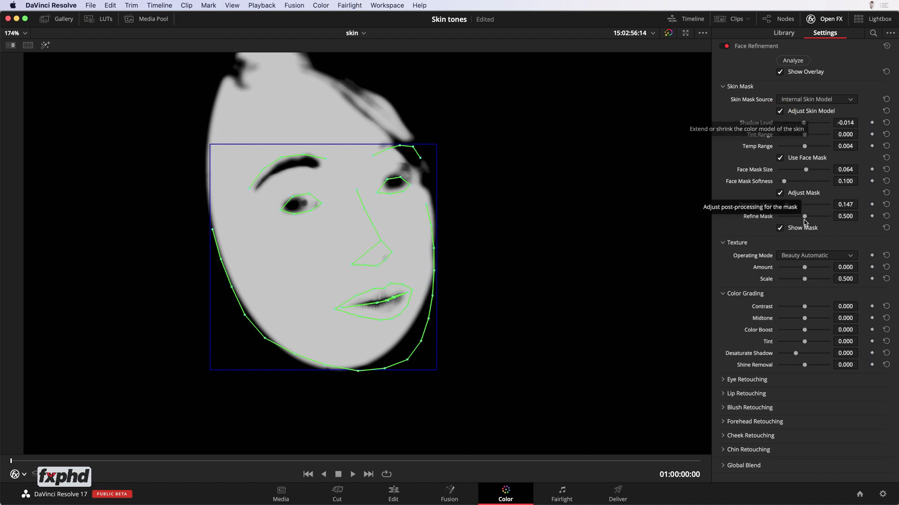
left_click(780, 229)
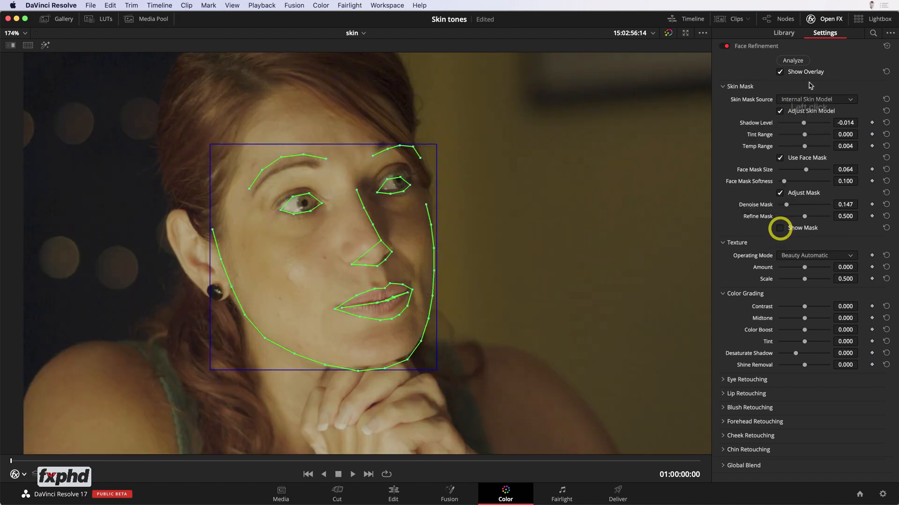
left_click(780, 72)
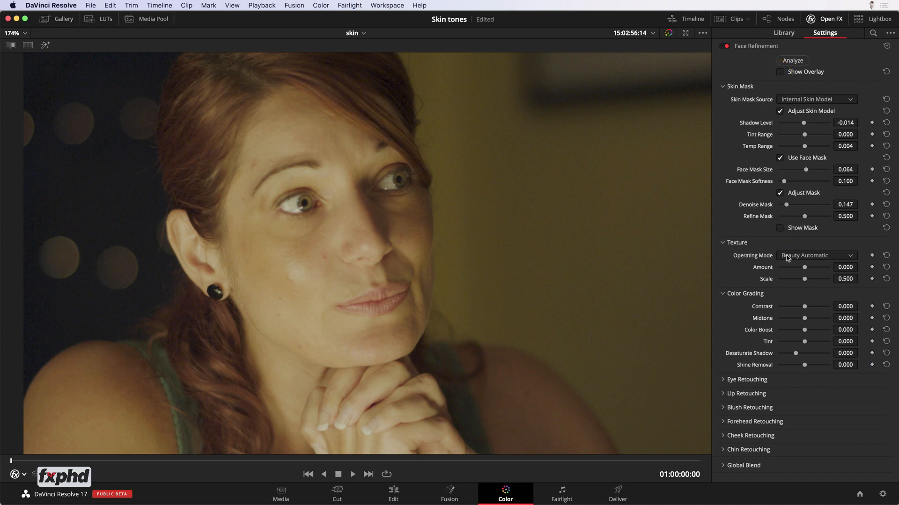
Step: Try the Smoothing operating mode for the texture with small changes to its smoothing amount, and reset that amount
left_click(820, 257)
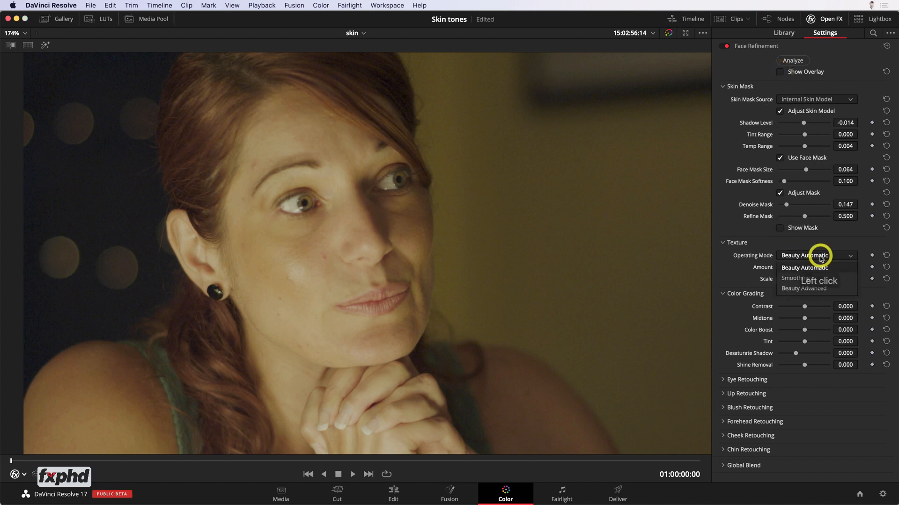
left_click(812, 278)
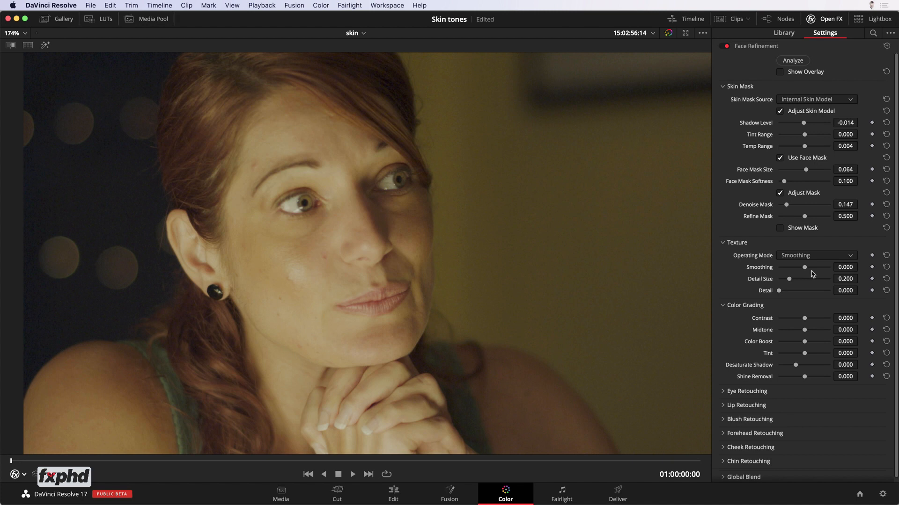
left_click(845, 267)
left_click(845, 268)
key("Up")
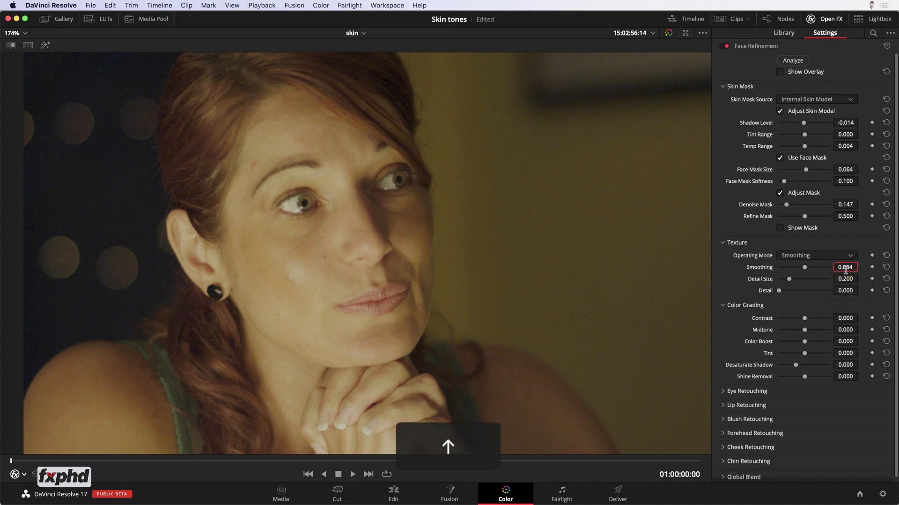
key("Up")
key("Up")
key("Up")
key("Up")
key("Up")
key("Up")
key("Up")
key("Up")
key("Up")
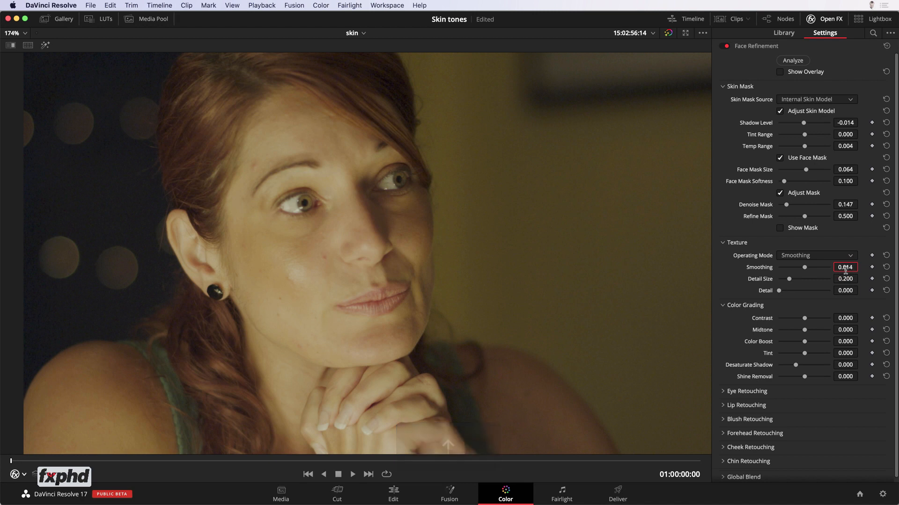
key("Down")
key("Down")
key("Down")
key("Up")
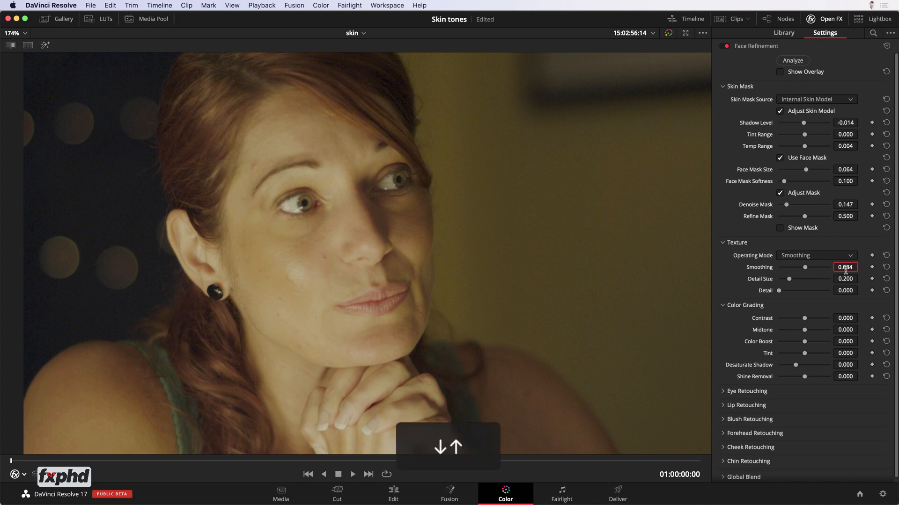
key("Down")
left_click(885, 267)
Step: Set the texture operating mode to Beauty Advanced with Diffuse Lighting 0.527 and Add Texture 0.687, saving the project
left_click(842, 257)
left_click(810, 284)
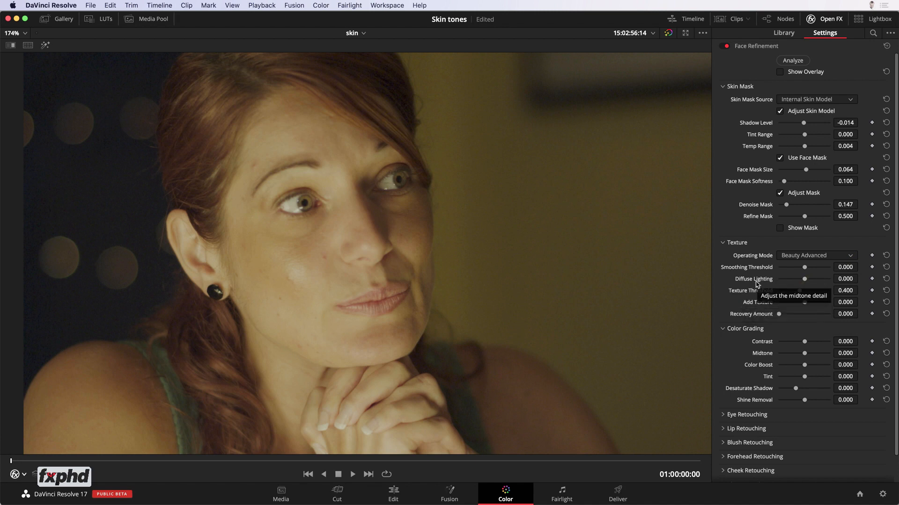
left_click(845, 279)
left_click_drag(845, 280, 856, 279)
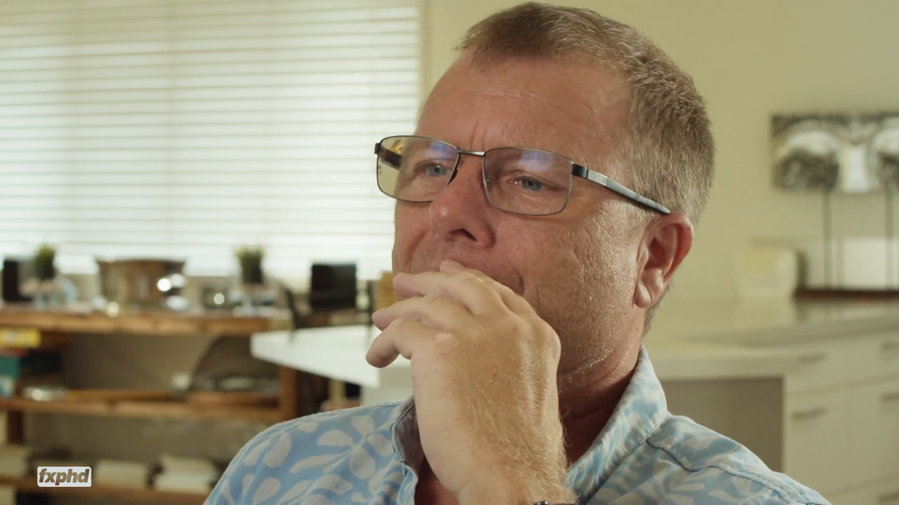
left_click(538, 257)
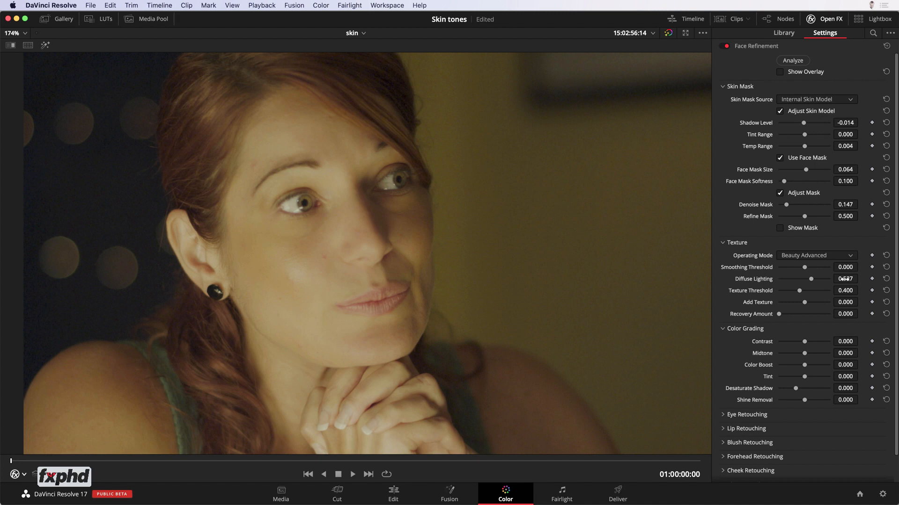
key("super+s")
left_click_drag(804, 303, 810, 304)
Step: Retouch the eyes with Brightening 0.009, Eye Light 0.003 and Eyebag Removal 0.018
left_click(722, 415)
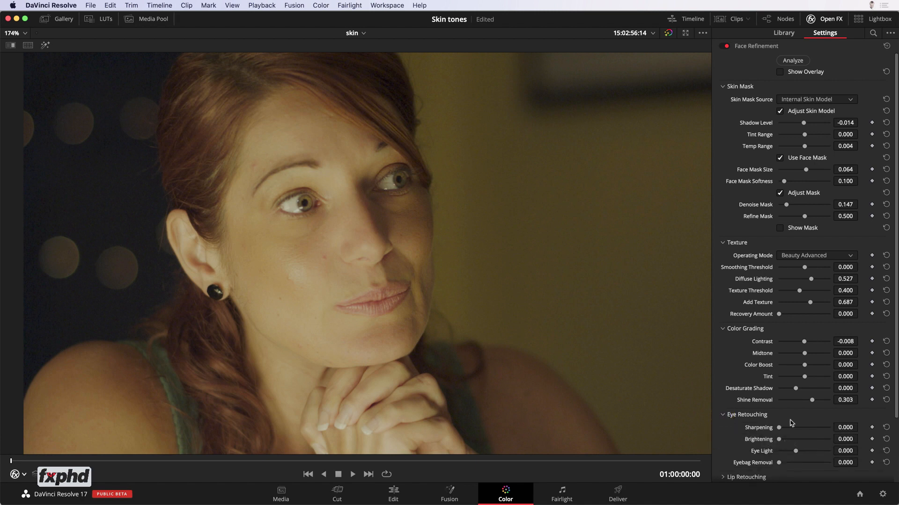
left_click(845, 440)
key("Up")
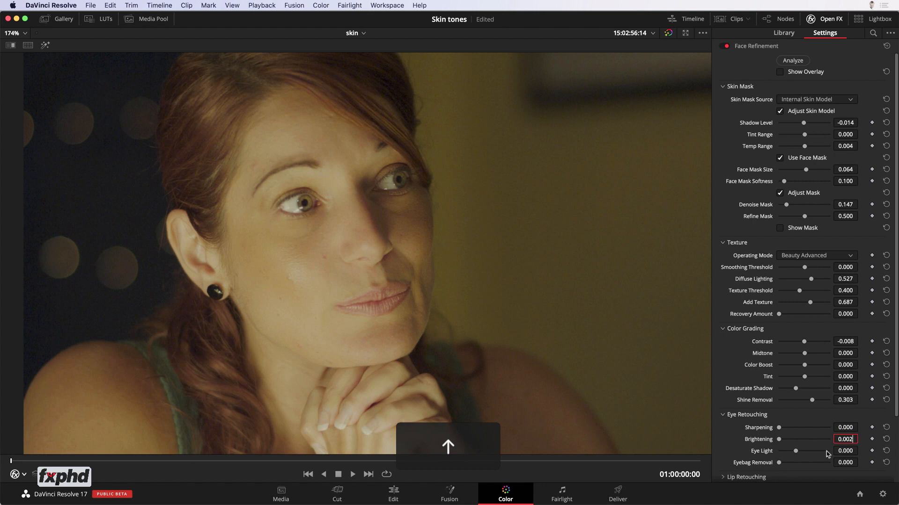
key("Up")
key("Up")
key("Up")
key("Up")
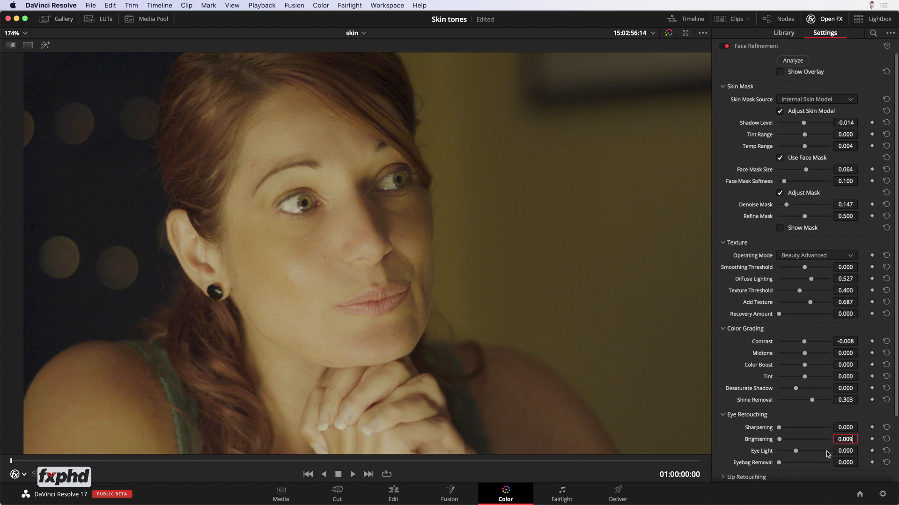
left_click(842, 451)
key("Up")
left_click(844, 463)
Step: Add the Patch Replacer effect to the node graph directly after node 02
scroll(301, 308, "up", 2)
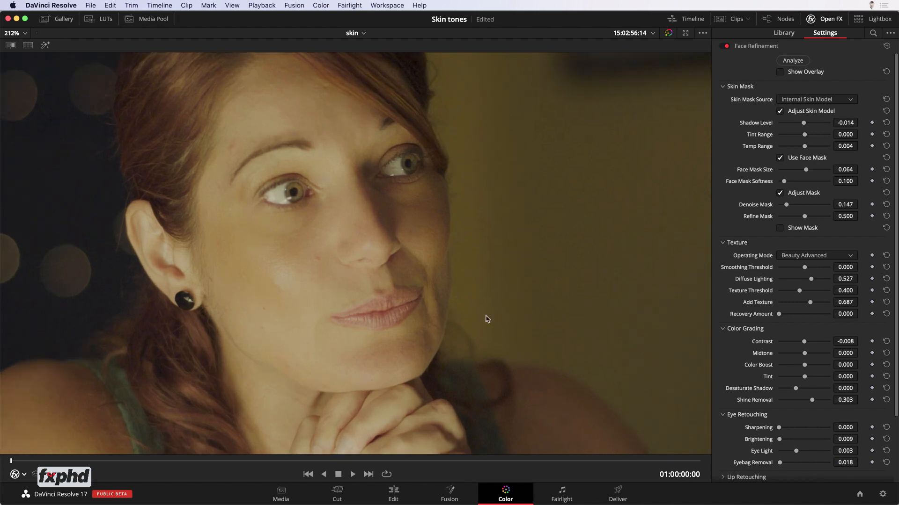
scroll(762, 371, "down", 3)
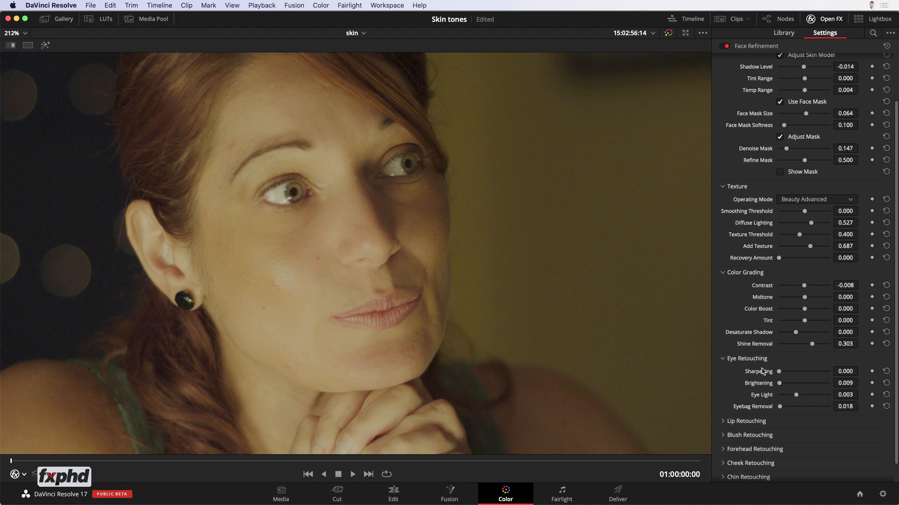
scroll(762, 371, "down", 1)
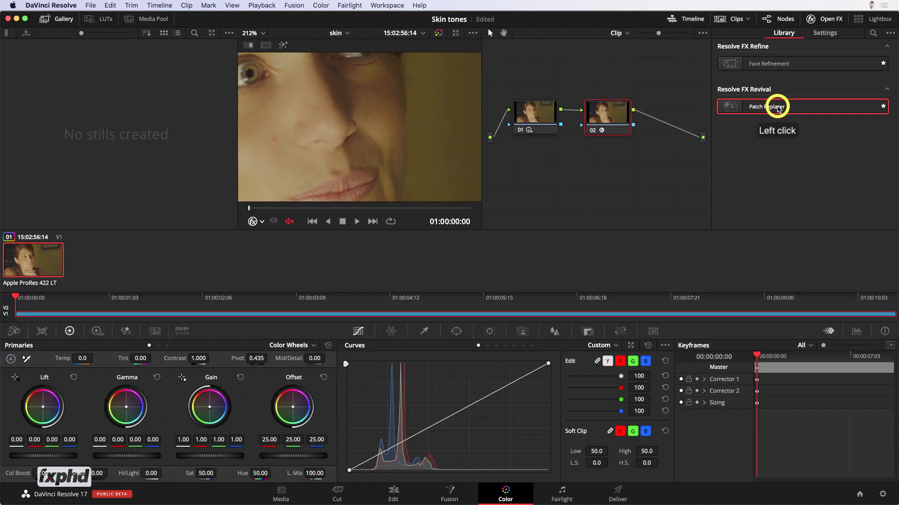
left_click_drag(776, 104, 677, 129)
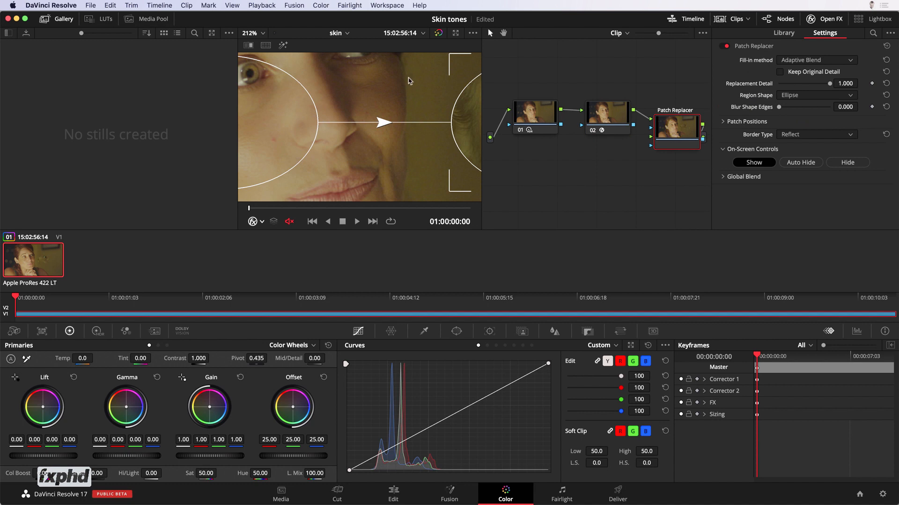
Step: Enlarge the viewer and set the tracker to FX mode for the Patch Replacer node
key("alt+f")
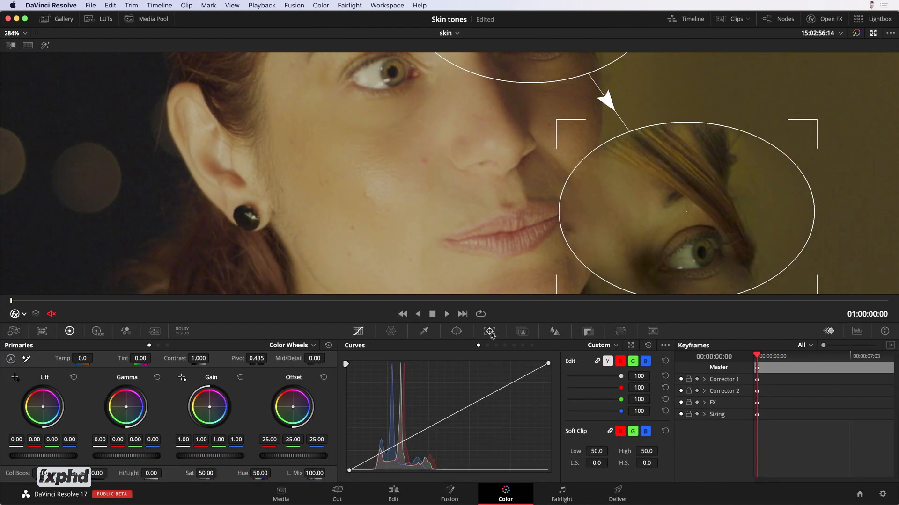
left_click(490, 331)
left_click(633, 347)
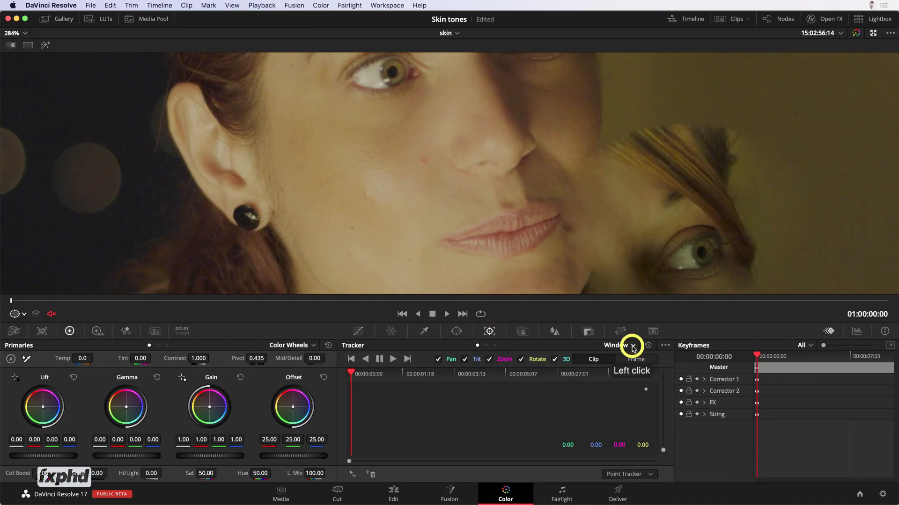
left_click(624, 378)
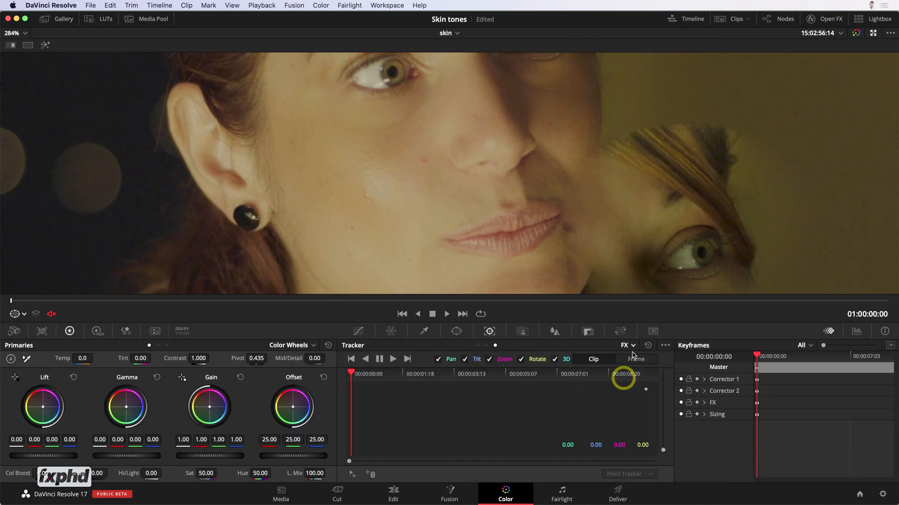
Step: Add a tracking point on the shiny cheek area, track it forward through the whole clip and return to the first frame
left_click(354, 475)
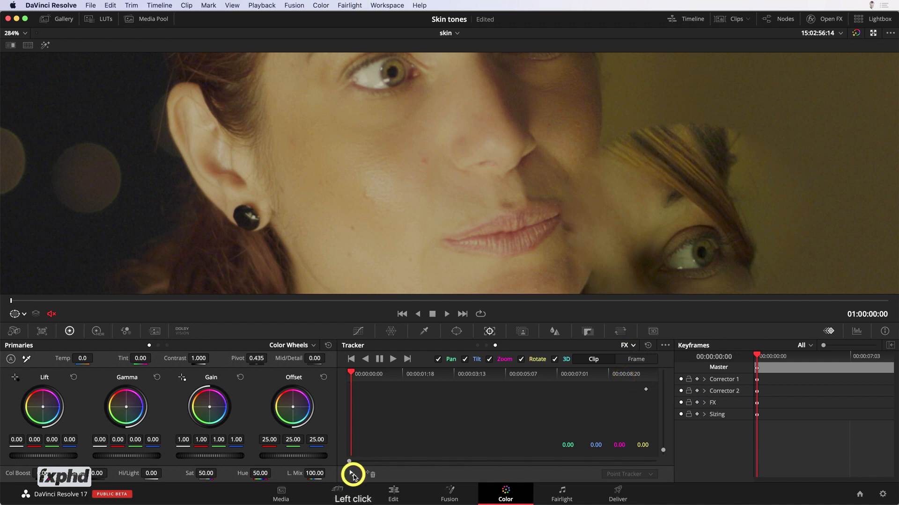
left_click_drag(571, 138, 366, 194)
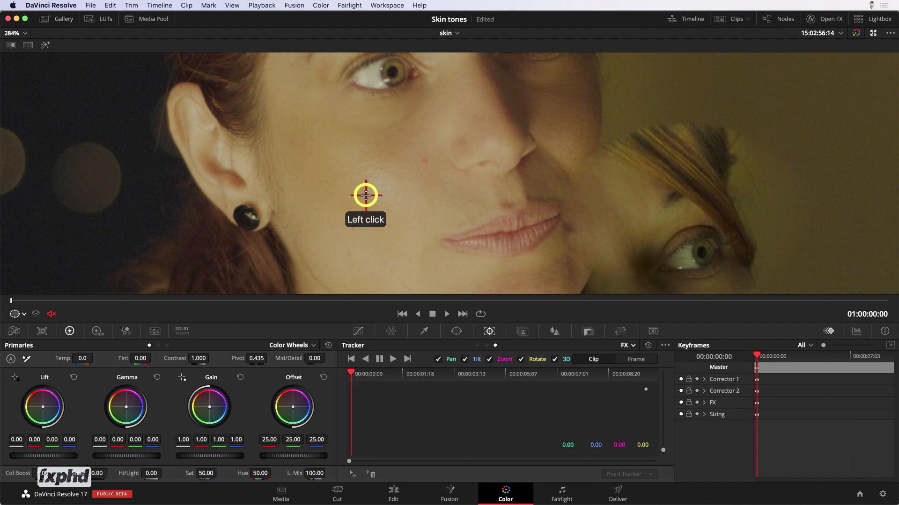
left_click(393, 360)
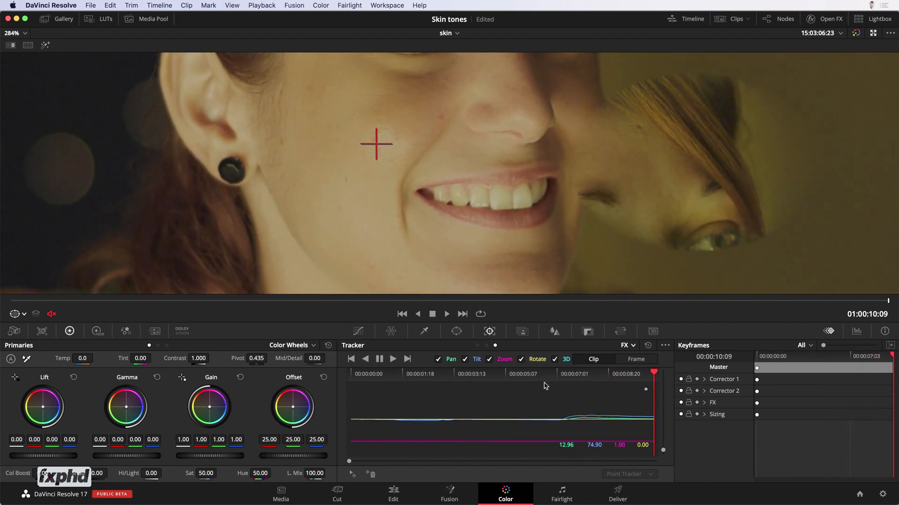
left_click_drag(495, 377, 341, 372)
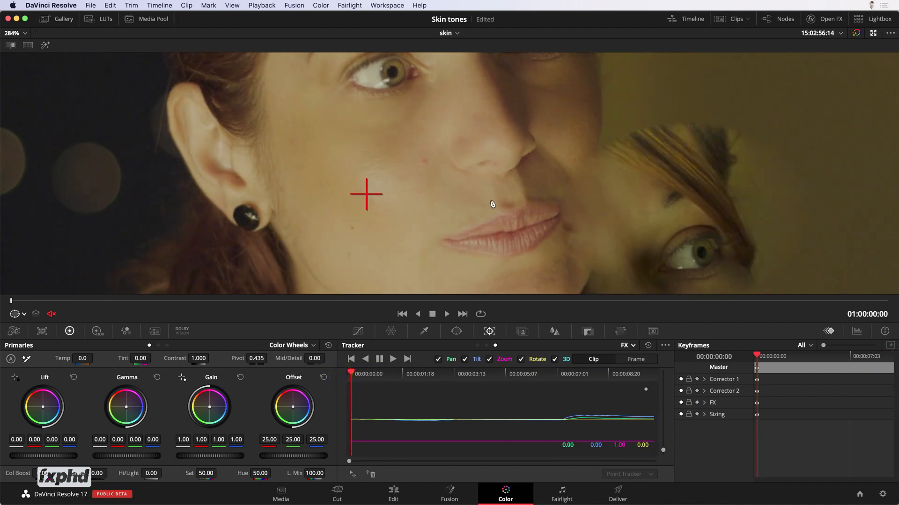
Step: Show the Open FX Overlay, shrink the patch onto the shiny cheek area and place its source below the eye
key("shift+f")
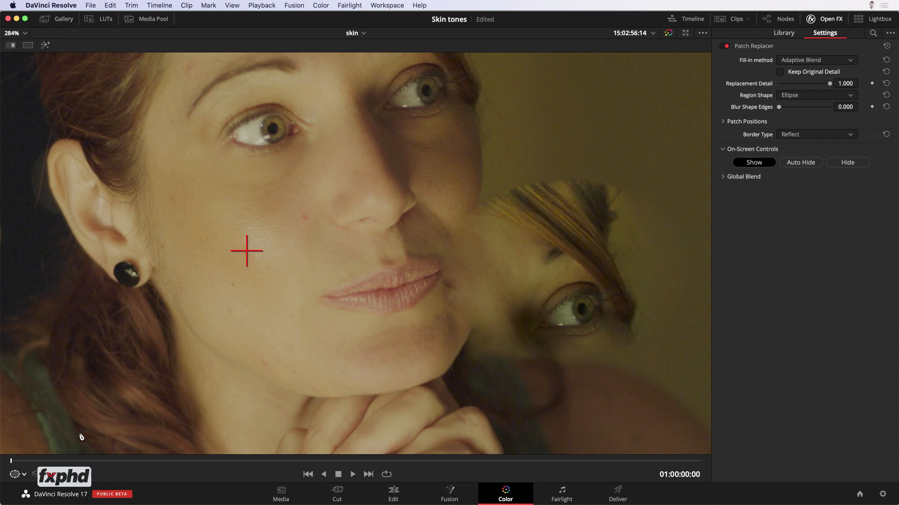
left_click(24, 475)
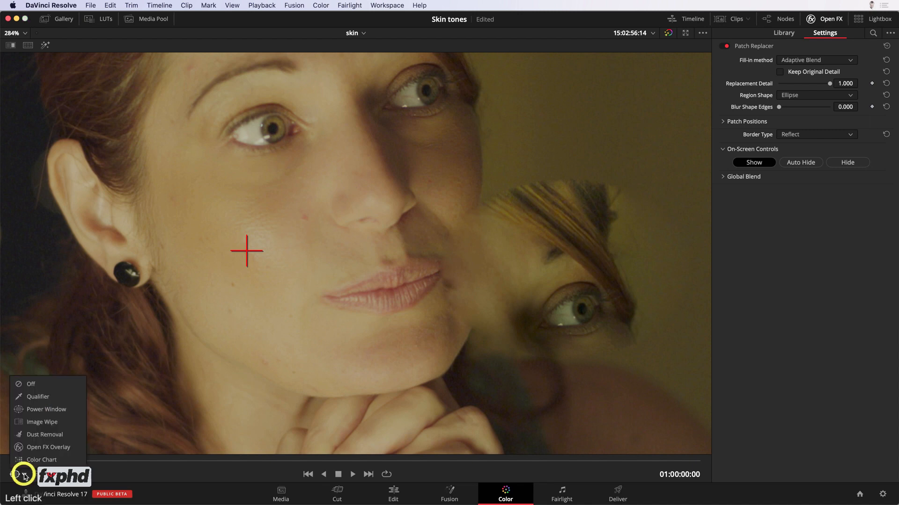
left_click(49, 447)
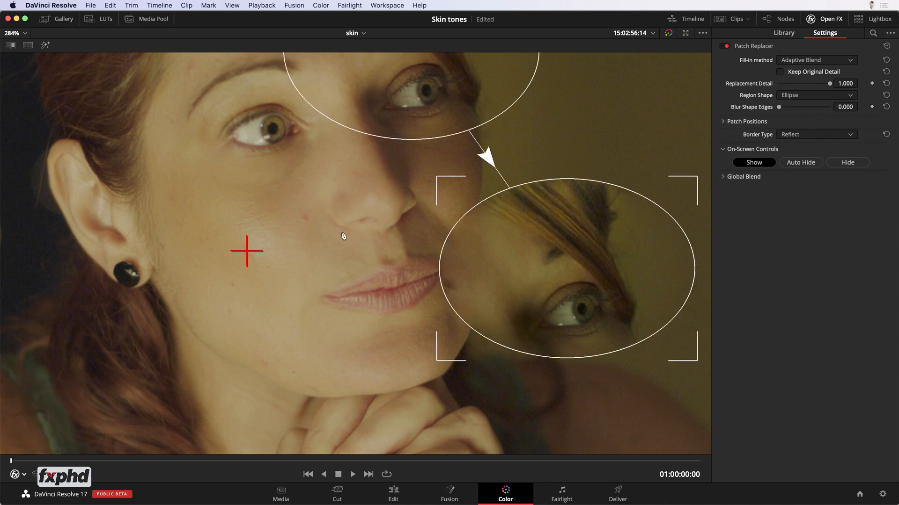
left_click_drag(572, 279, 273, 279)
left_click_drag(395, 367, 322, 327)
left_click(408, 69)
left_click_drag(409, 70, 275, 200)
left_click_drag(326, 222, 306, 247)
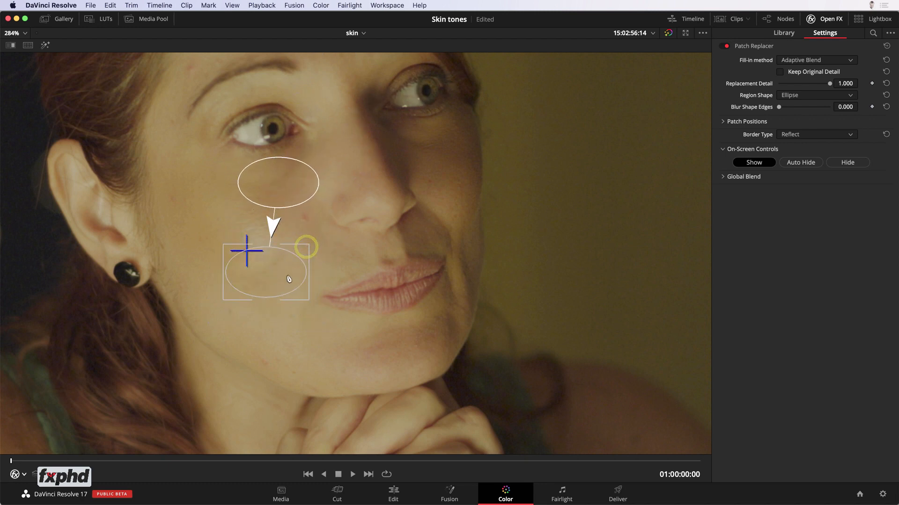
Step: Enable Keep Original Detail, fit a smaller patch over the cheek's shine and move its source just above it
left_click(780, 73)
left_click(269, 260)
mouse_move(269, 261)
left_mouse_down()
mouse_move(373, 276)
mouse_move(261, 263)
left_mouse_up()
left_click_drag(303, 292, 267, 270)
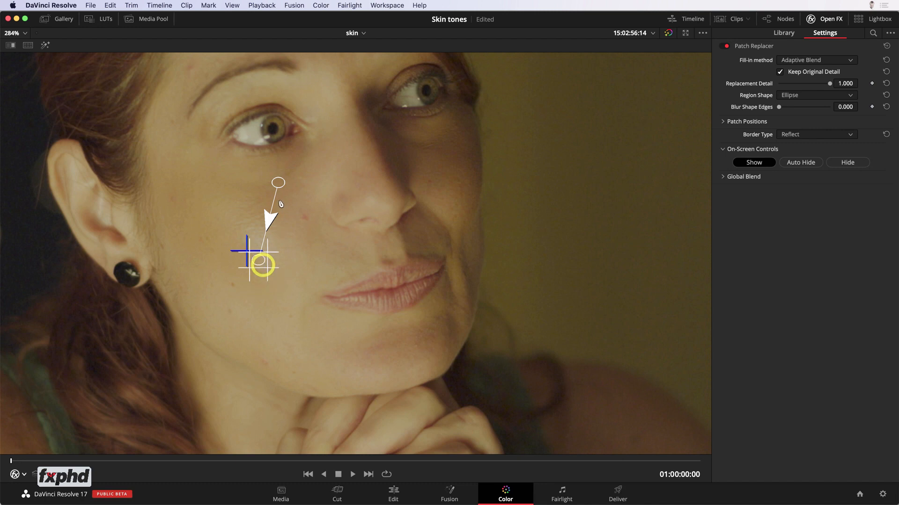
left_click_drag(281, 189, 265, 217)
left_click(296, 259)
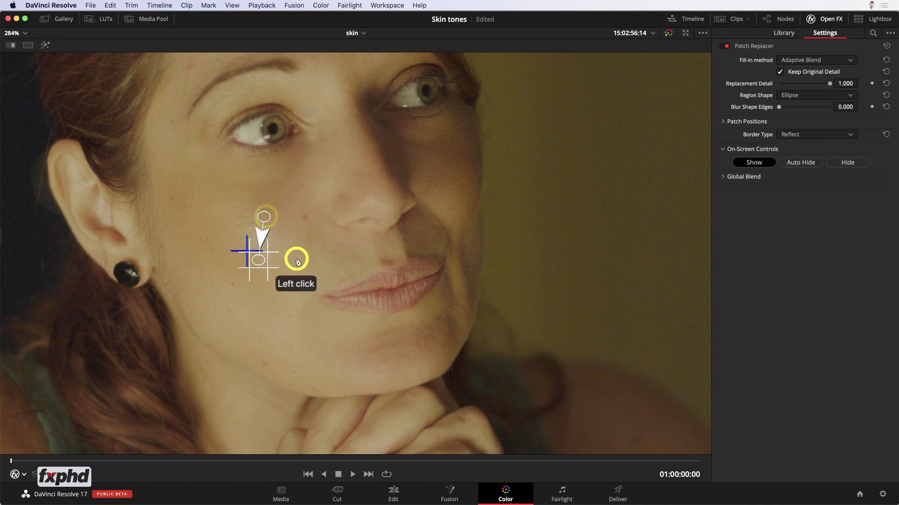
left_click_drag(265, 267, 273, 272)
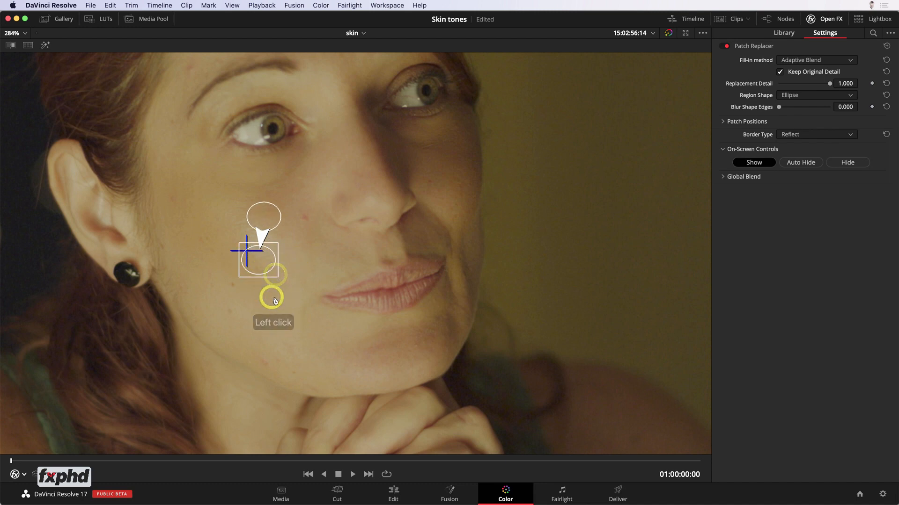
Step: Turn the viewer overlay off and disable Keep Original Detail, keeping Adaptive Blend as the fill-in method
left_click(24, 476)
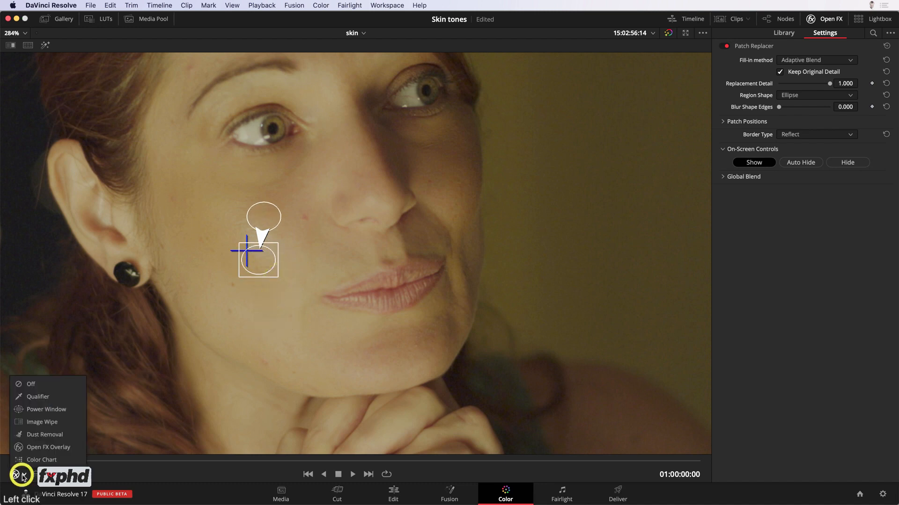
left_click(36, 384)
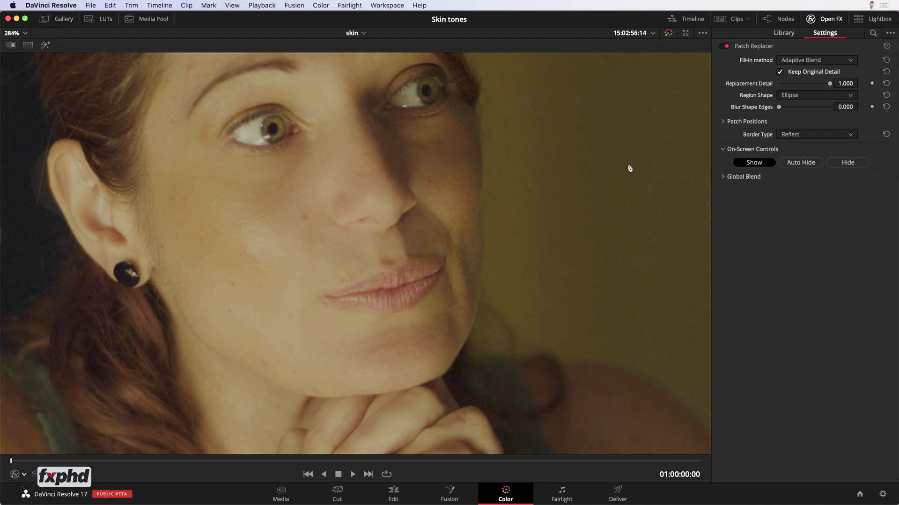
left_click(781, 73)
left_click(819, 61)
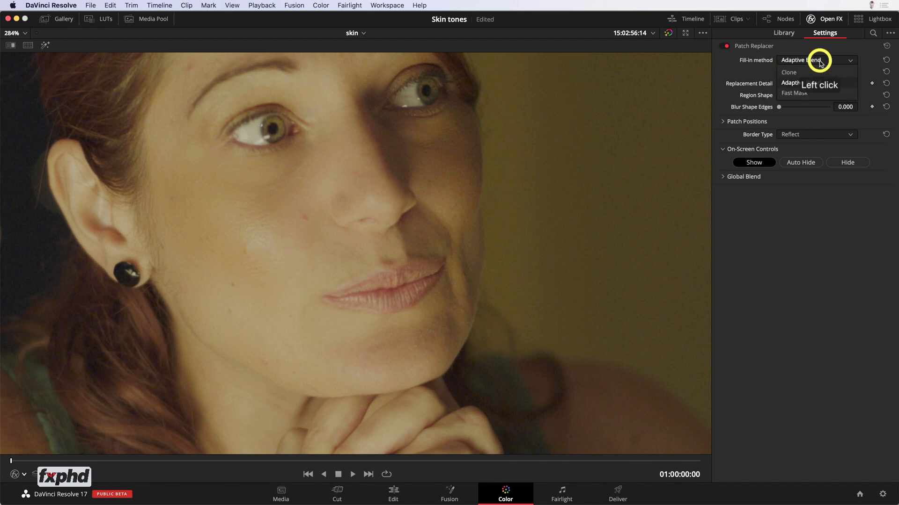
left_click(820, 62)
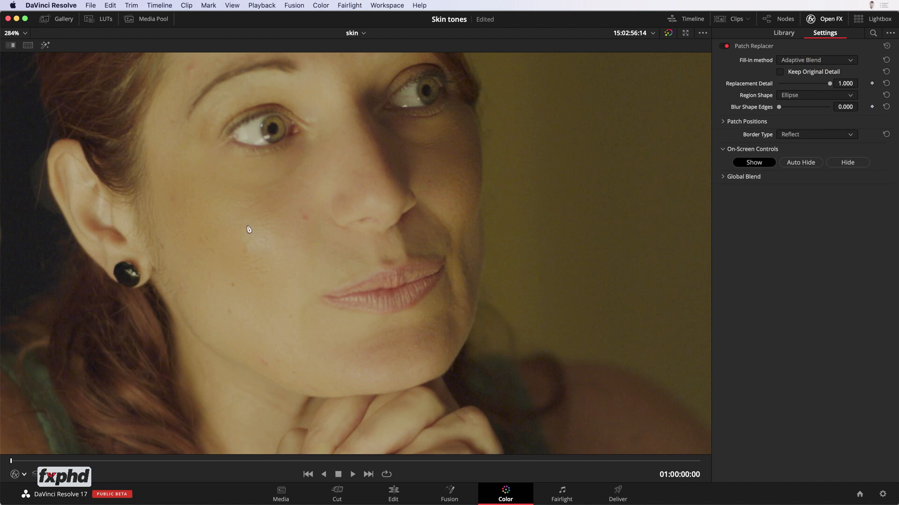
Step: Play about a second of the clip and compare the cheek with Patch Replacer off and on
key("space")
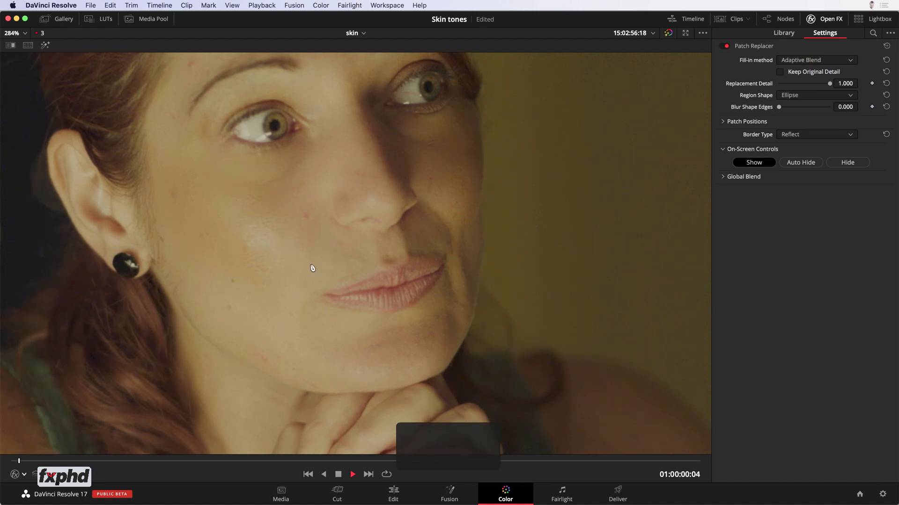
key("space")
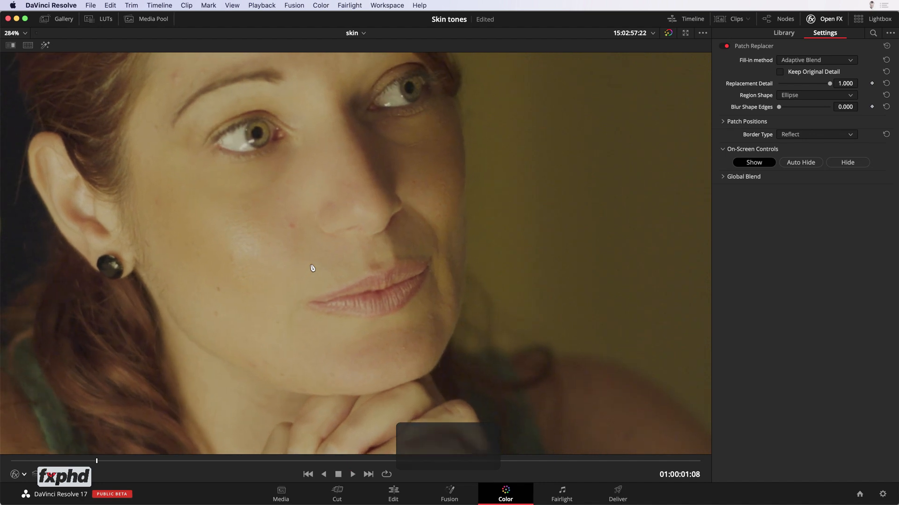
left_click(724, 47)
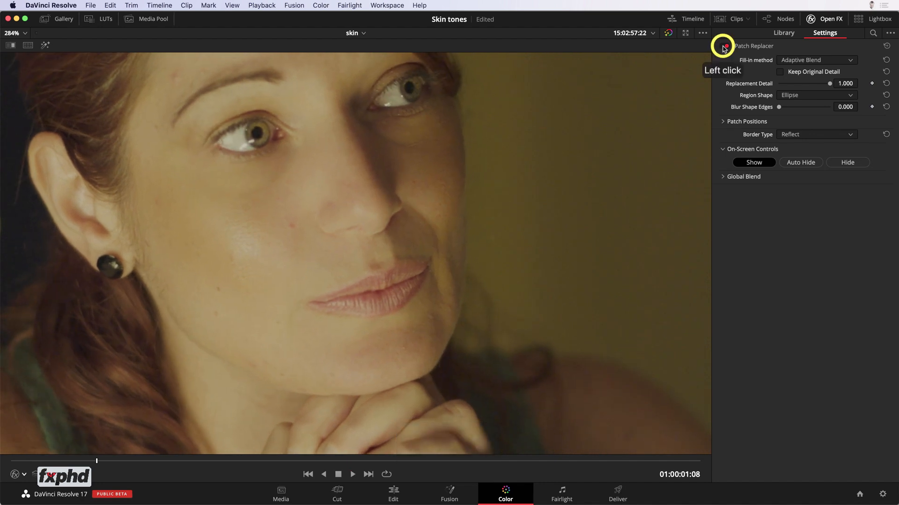
left_click(724, 47)
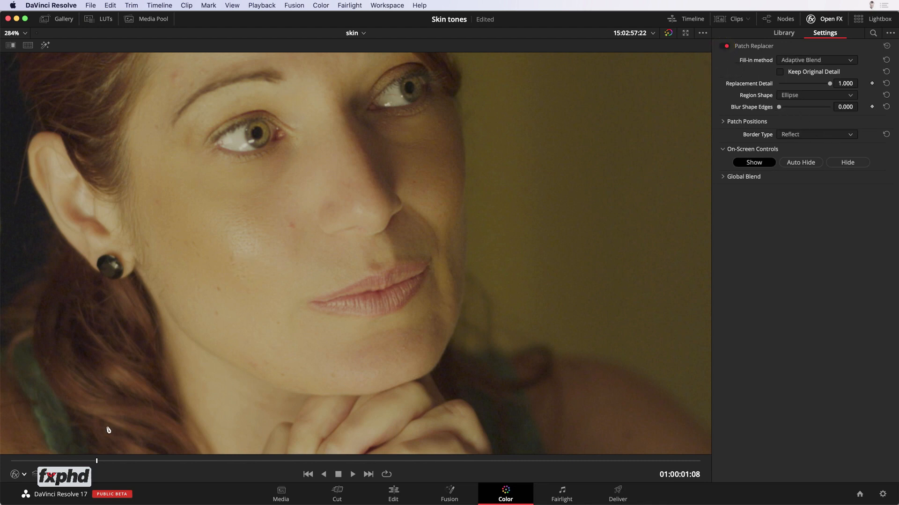
Step: Show the Open FX Overlay again, set Blur Shape Edges to 0.449 and slightly enlarge the cheek patch
left_click(25, 475)
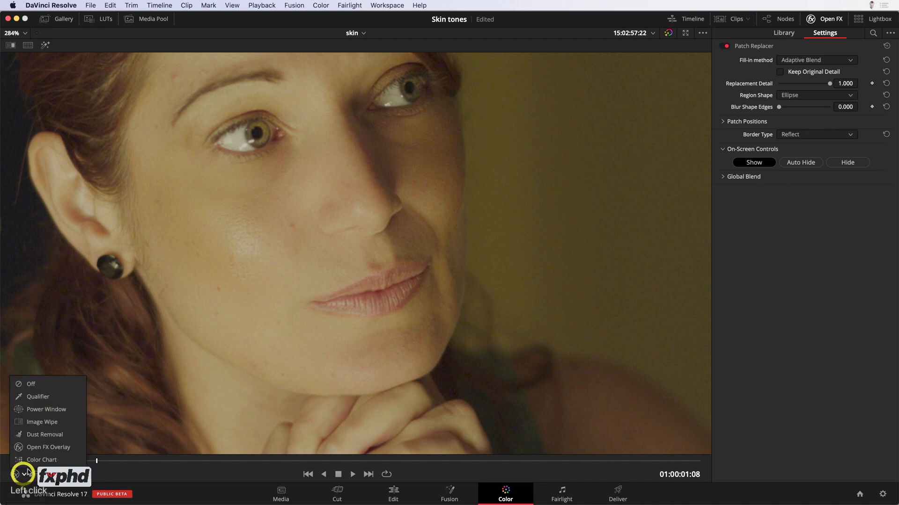
left_click(60, 448)
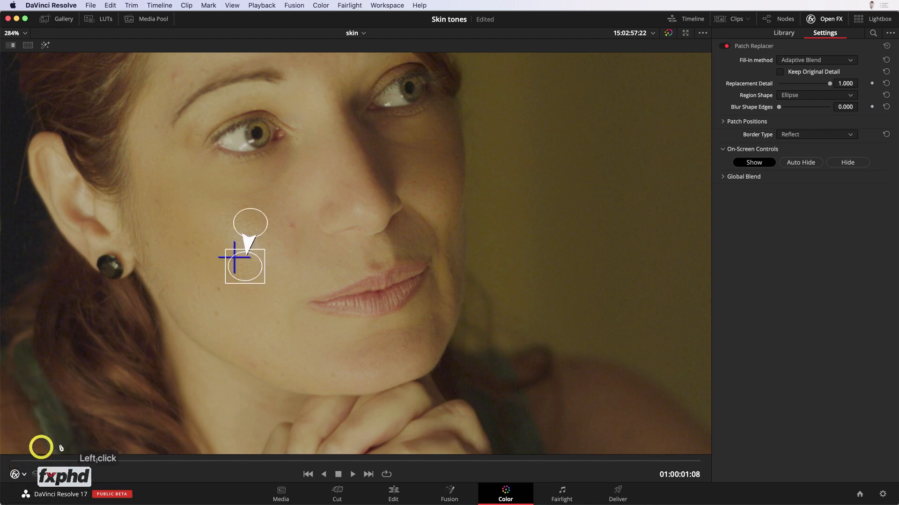
left_click_drag(842, 107, 889, 112)
left_click(799, 107)
left_click(247, 266)
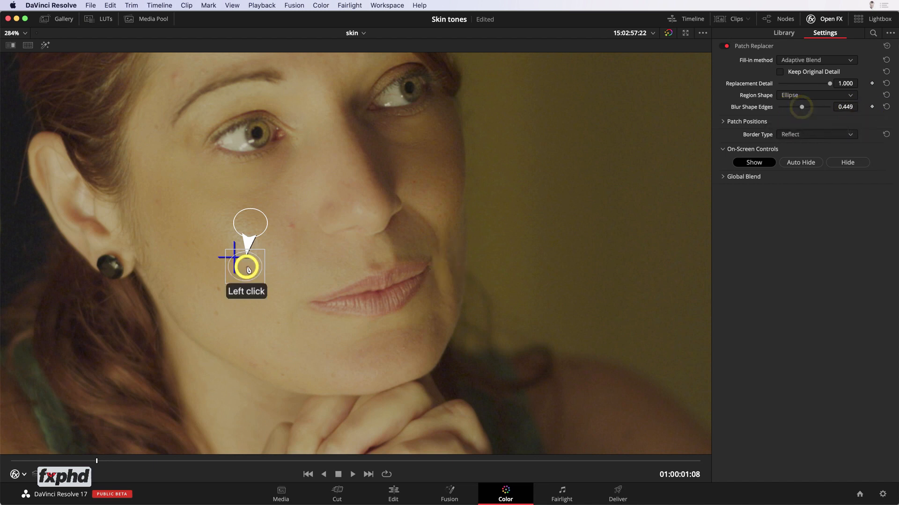
left_click_drag(262, 282, 266, 288)
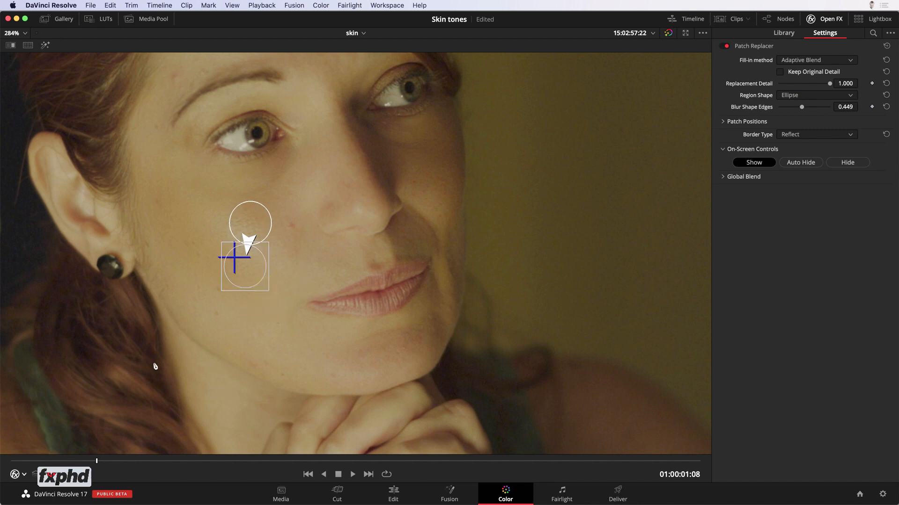
Step: Turn the viewer overlay off and check the patched cheek by toggling the node and playing about a second of the clip
left_click(15, 474)
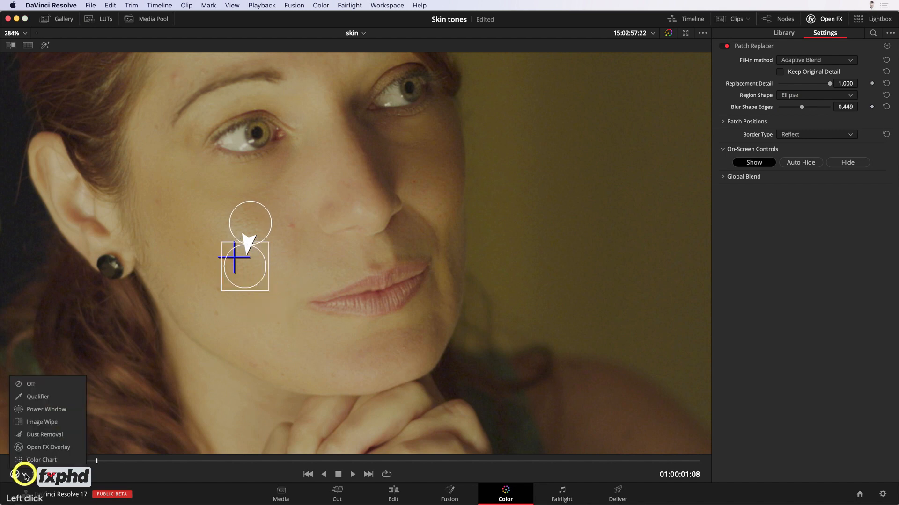
left_click(225, 383)
key("shift+grave")
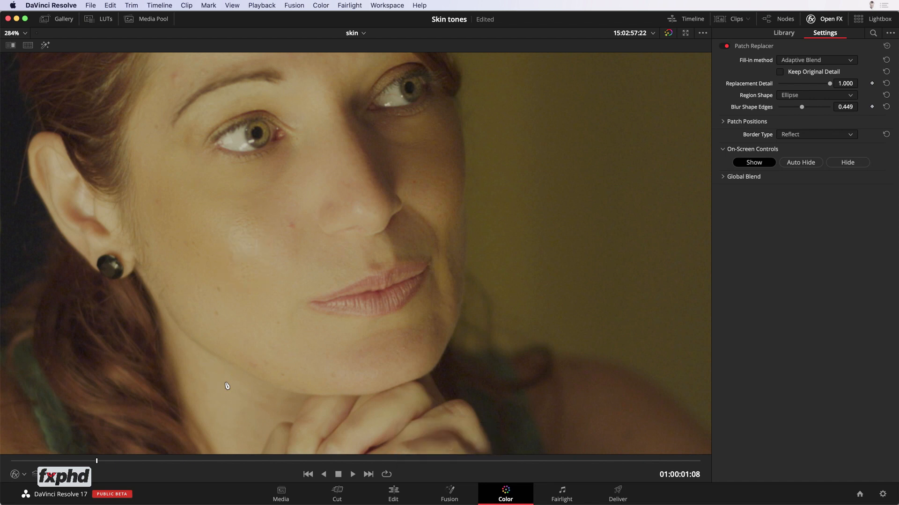
key("super+d")
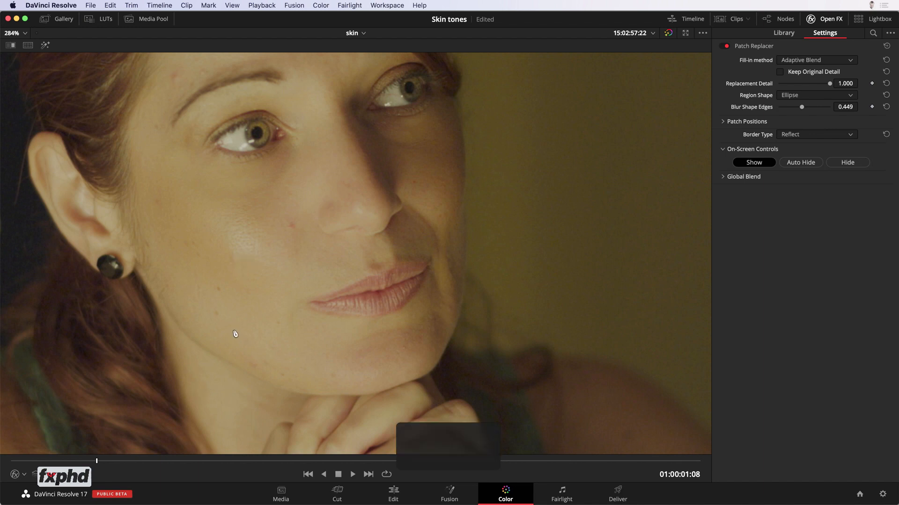
key("space")
key("space")
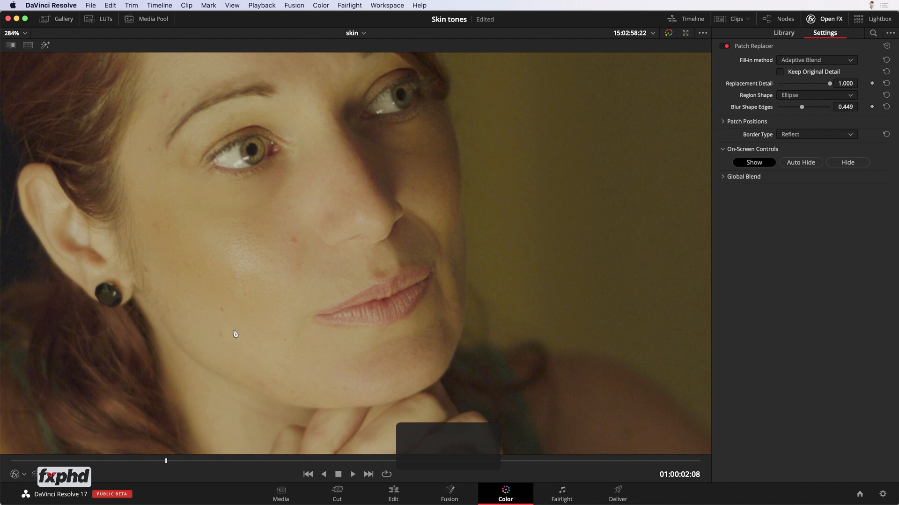